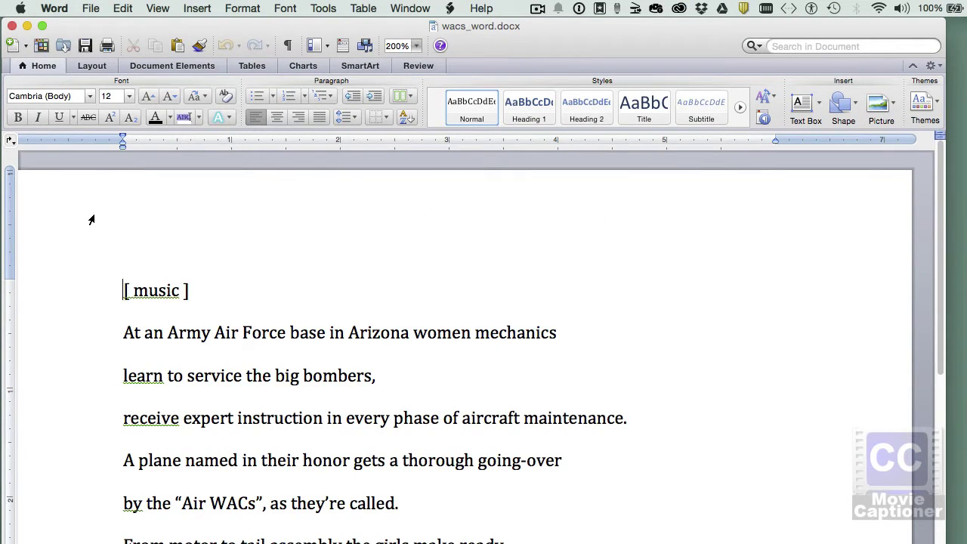
Step: Save the Word transcript as Plain Text (.txt) named wacs_word.txt, accepting the default encoding
click(90, 8)
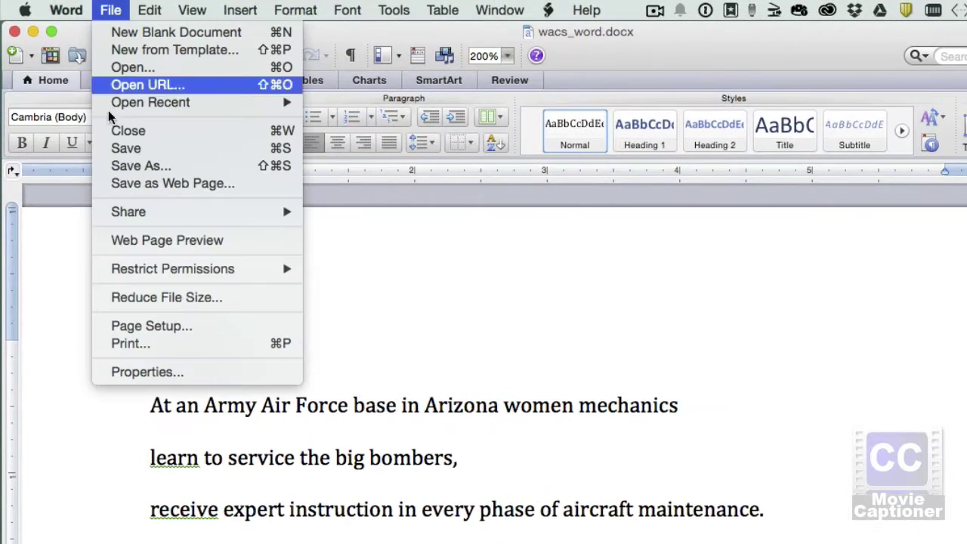
click(109, 165)
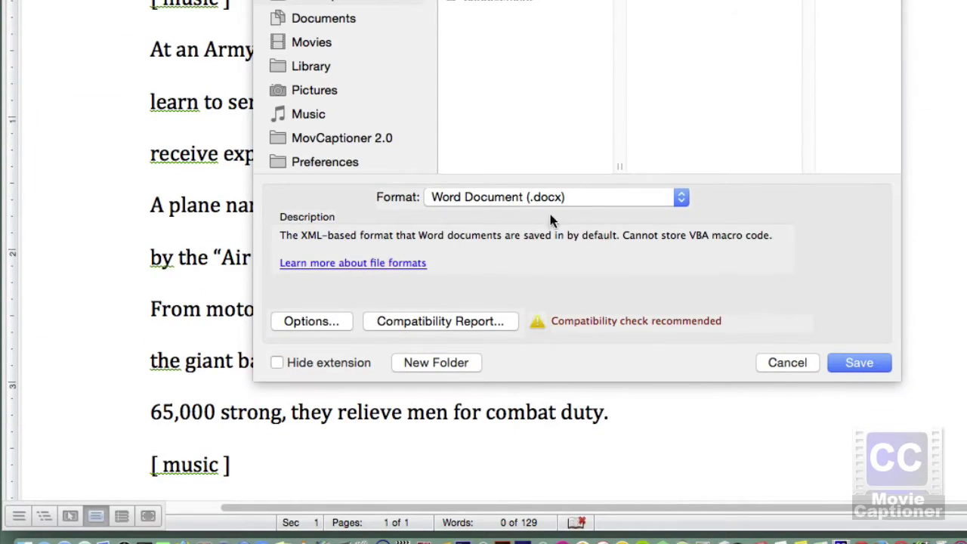
click(538, 230)
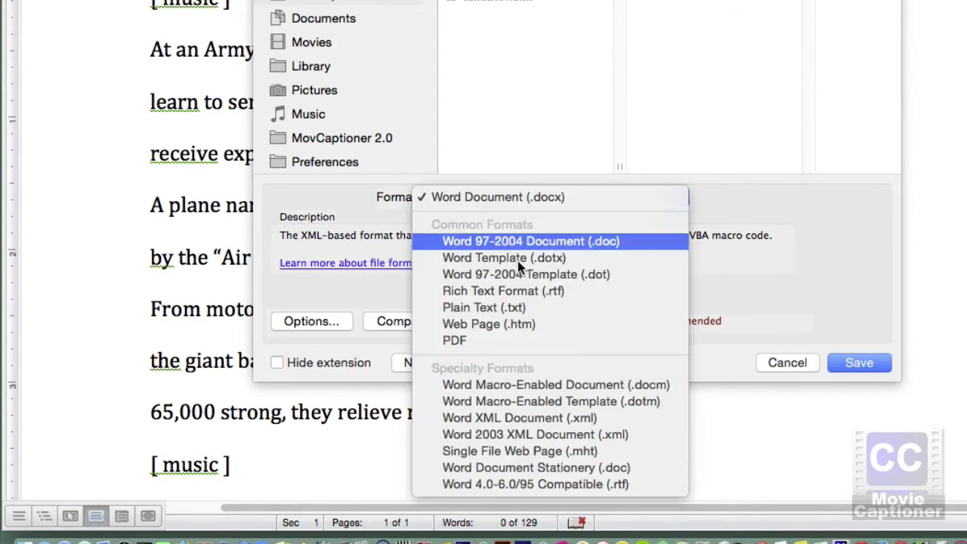
click(501, 308)
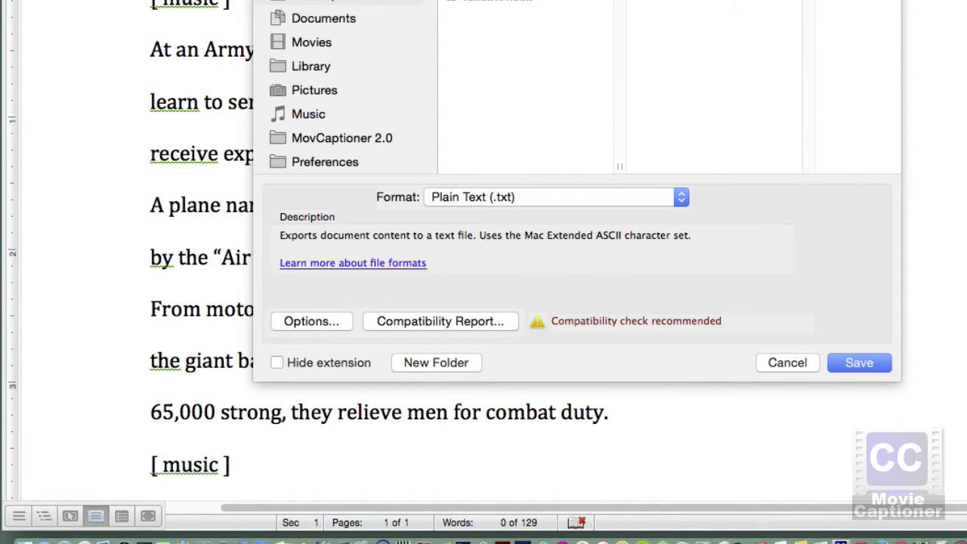
click(862, 362)
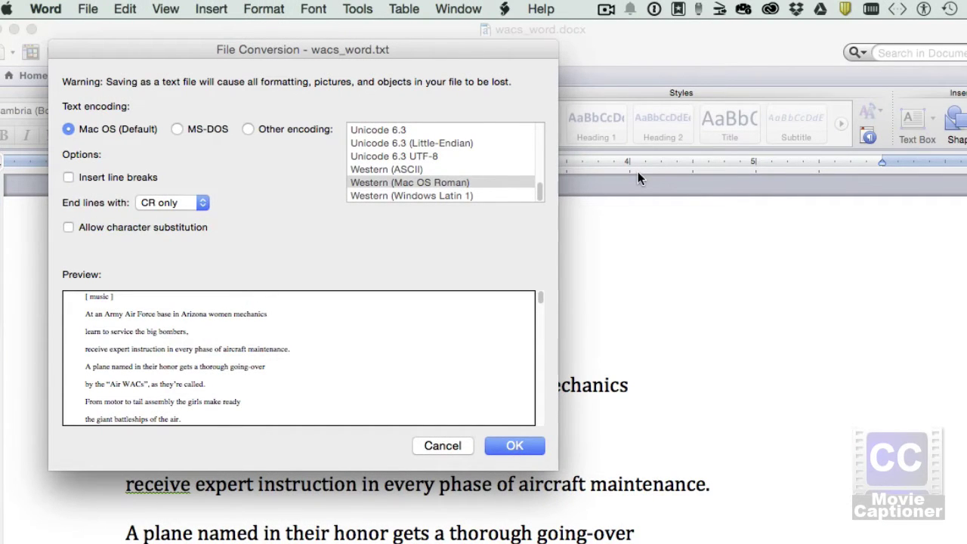
click(503, 446)
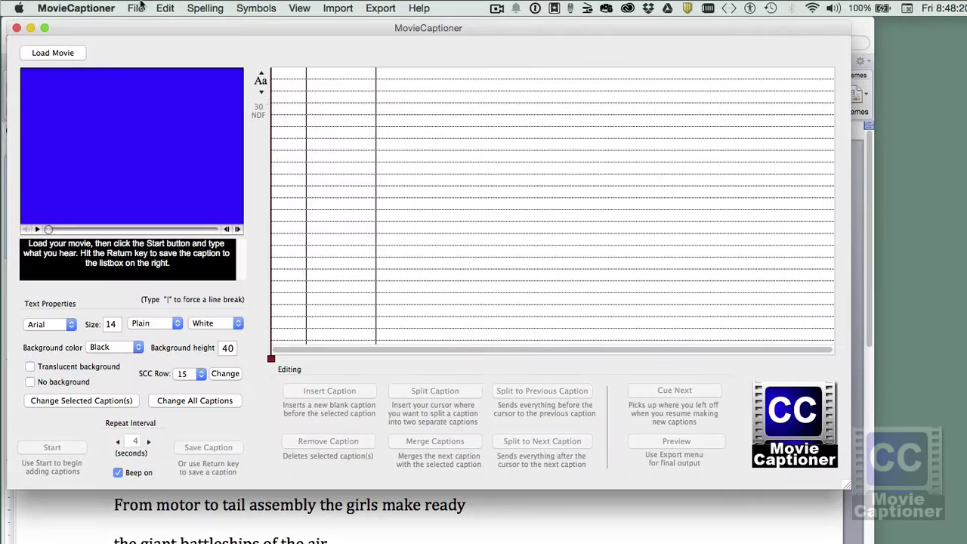
Step: Load the movie wacs.mov and save it as the new project wacs.mcpt
click(62, 54)
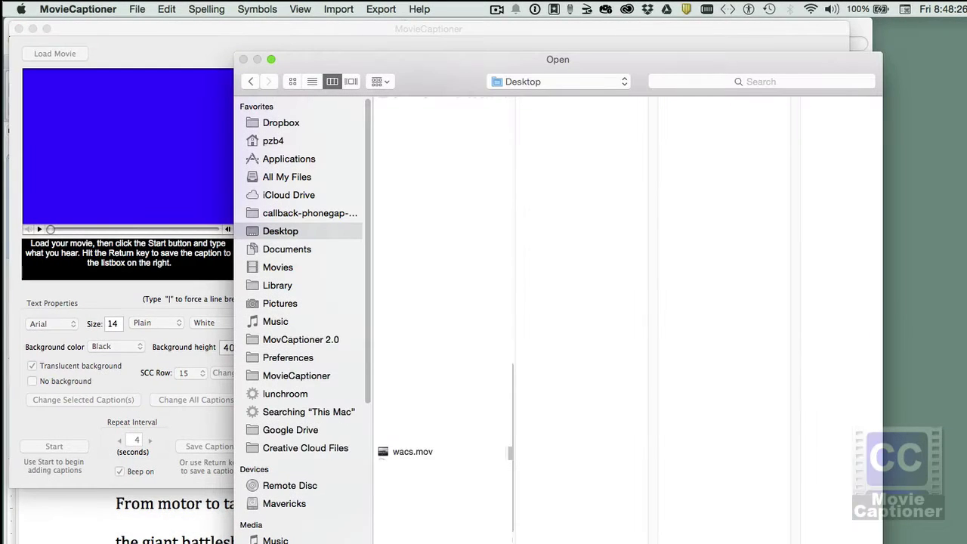
click(412, 452)
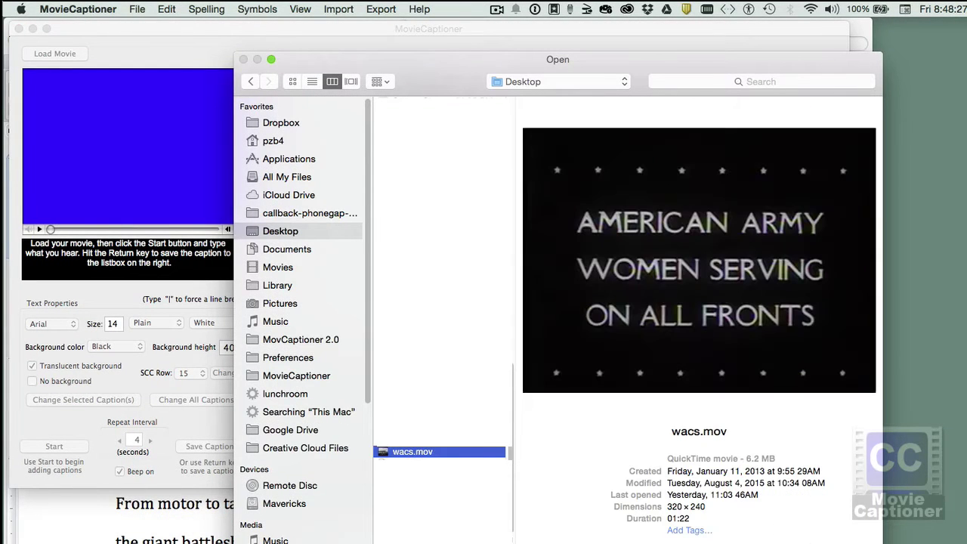
key(Return)
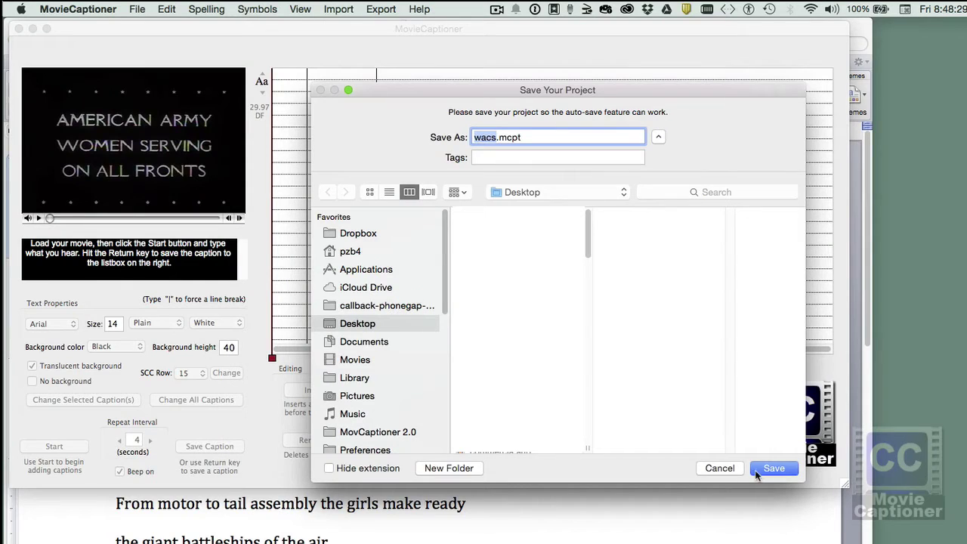
click(763, 468)
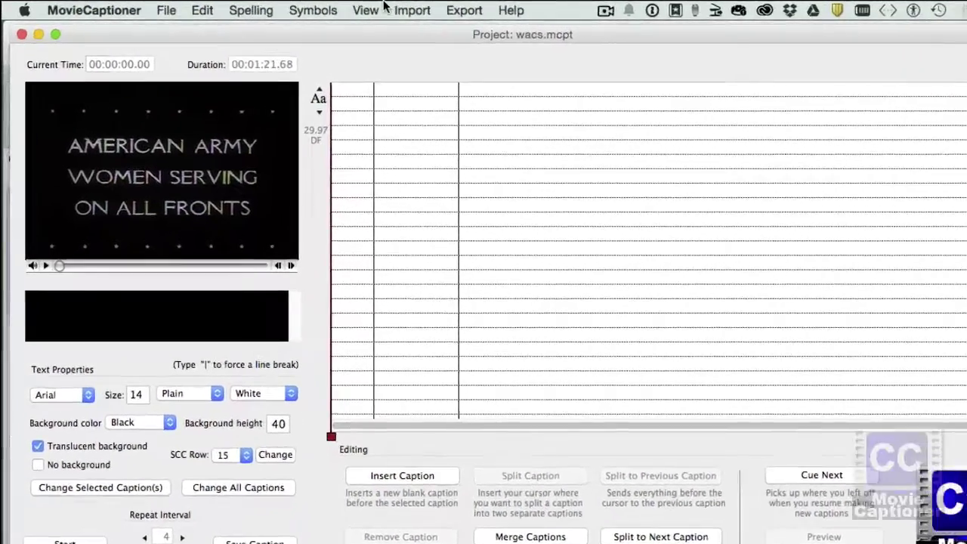
click(334, 10)
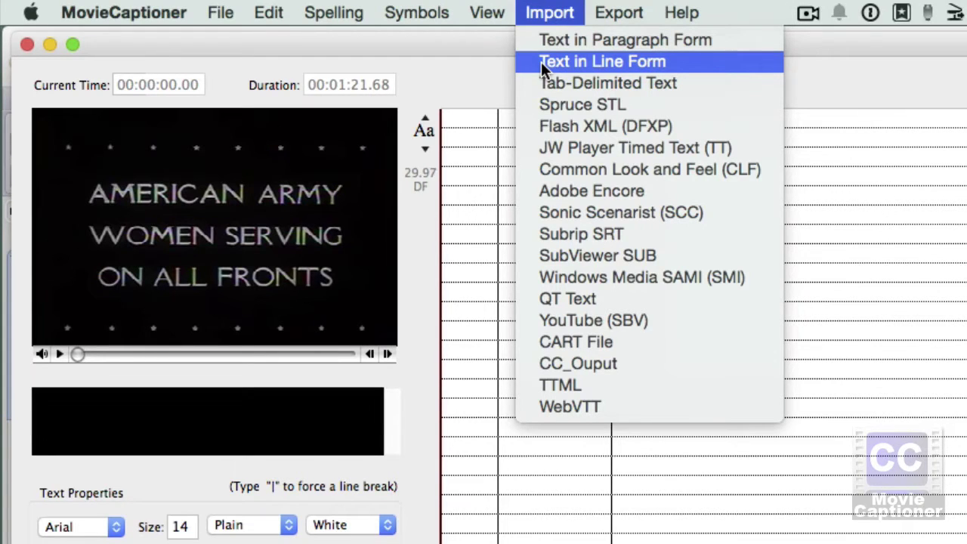
Step: Import wacs_word.txt from the Desktop as Text in Line Form, creating 18 captions
click(541, 61)
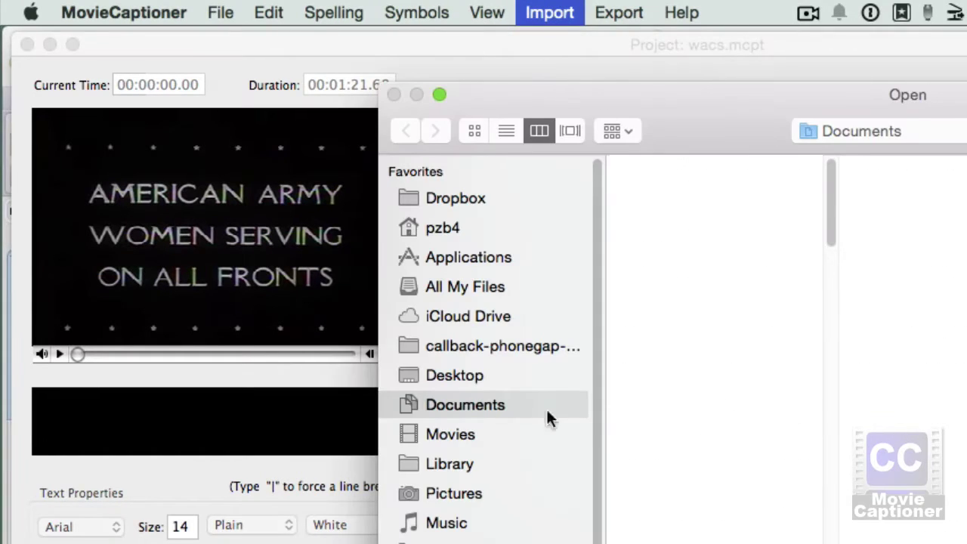
click(453, 374)
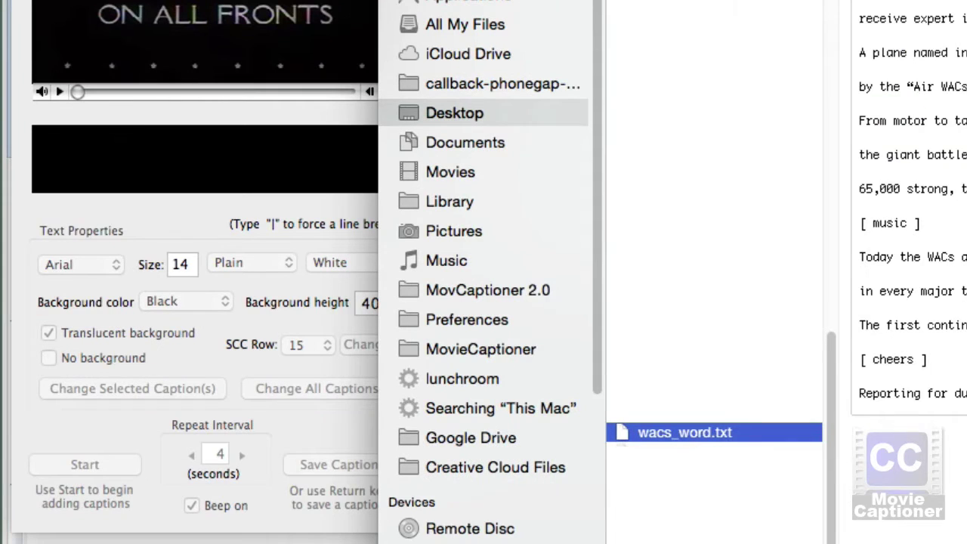
key(Return)
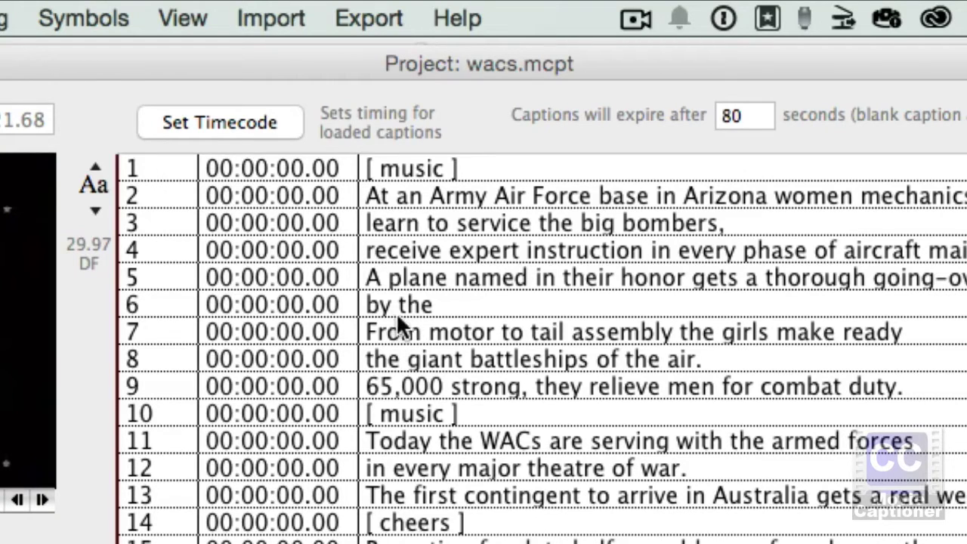
Step: Check caption 6's garbled quotes, then delete all captions in the caption list
click(439, 302)
text(�Air WACs�, as they�re called.)
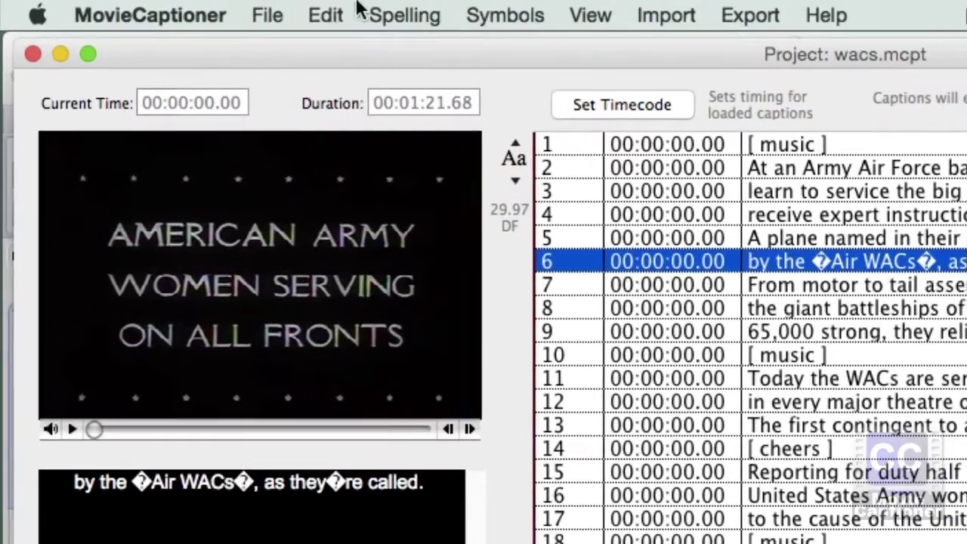
click(216, 10)
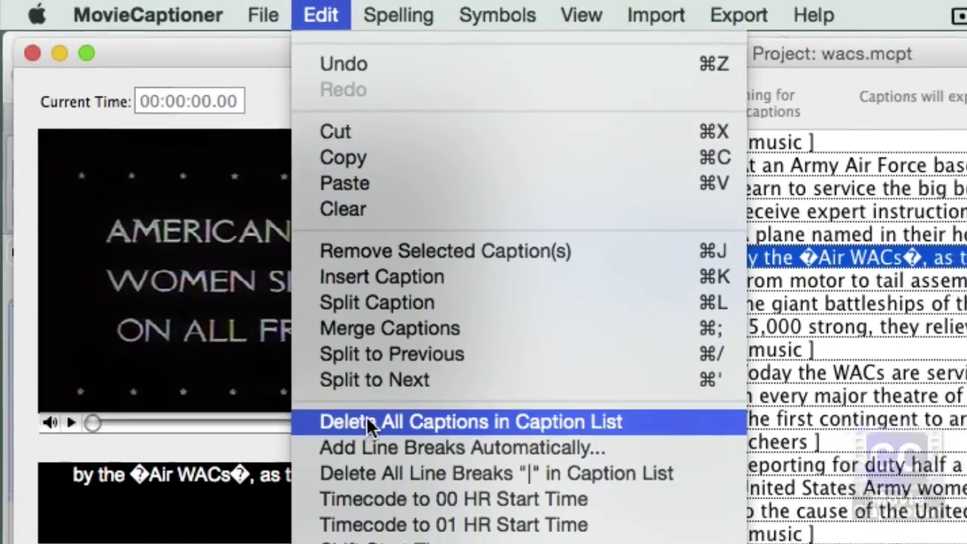
click(368, 425)
click(810, 253)
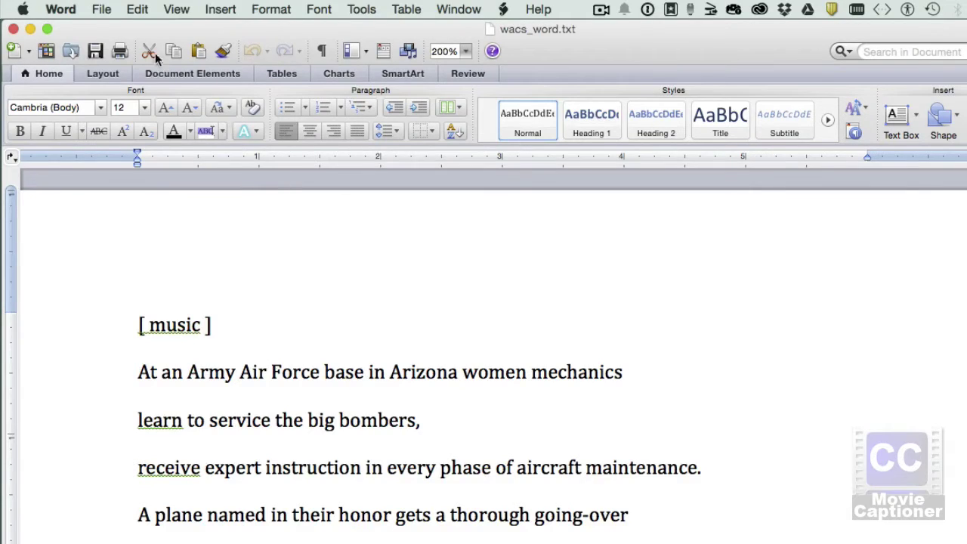
Step: Re-save wacs_word.txt over the existing file using Unicode 6.3 UTF-8 text encoding
click(102, 9)
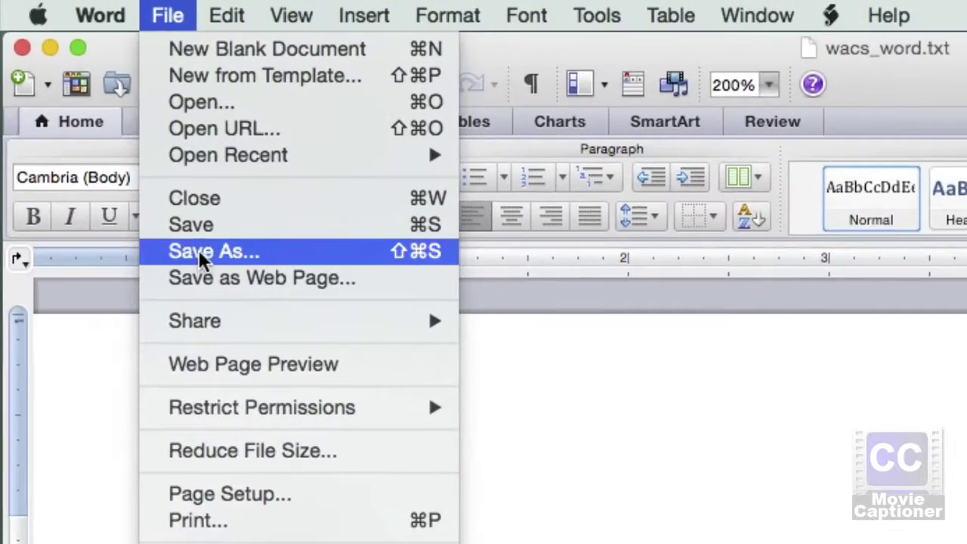
click(202, 252)
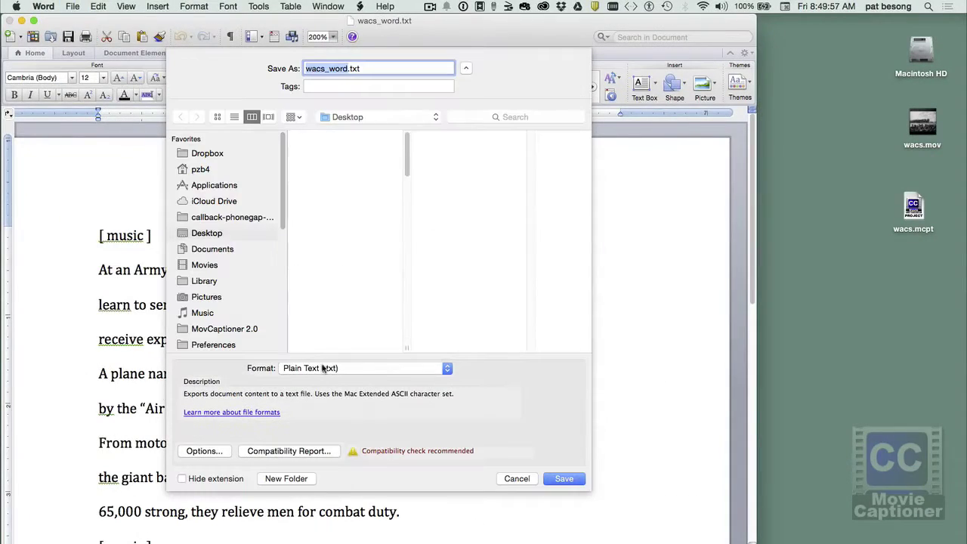
click(556, 480)
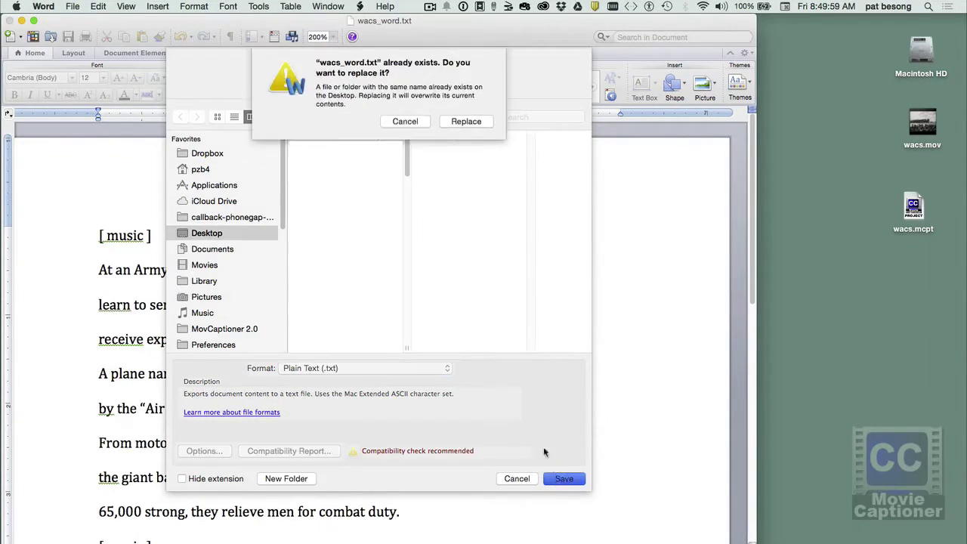
click(466, 122)
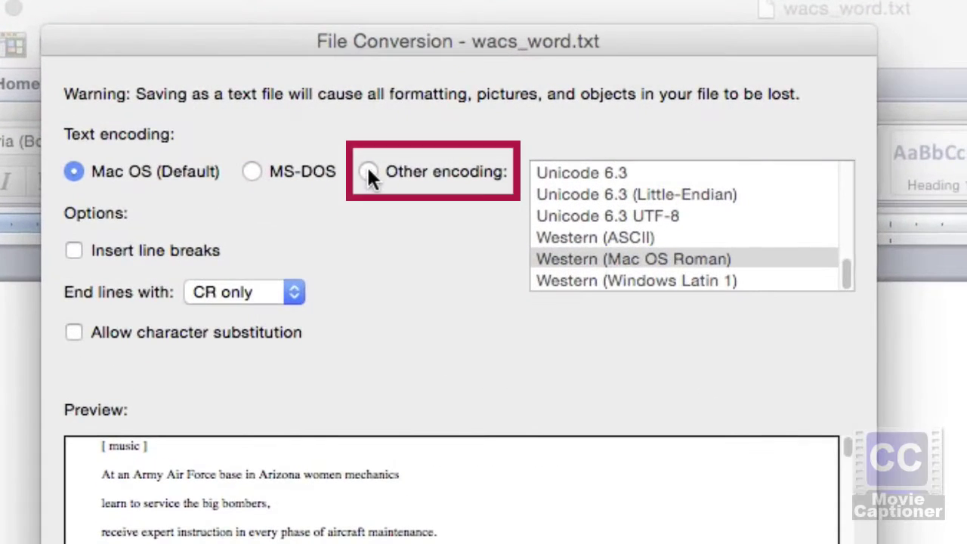
click(284, 145)
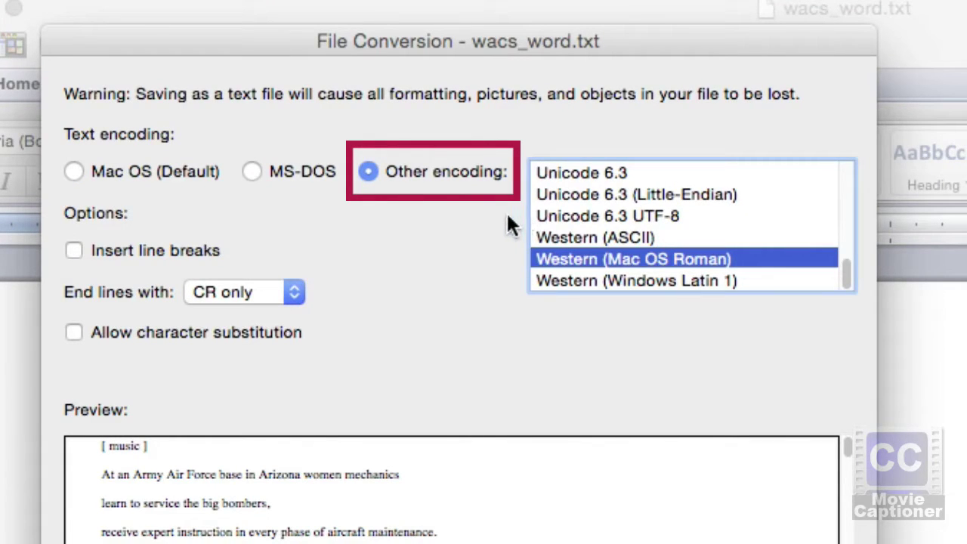
click(558, 215)
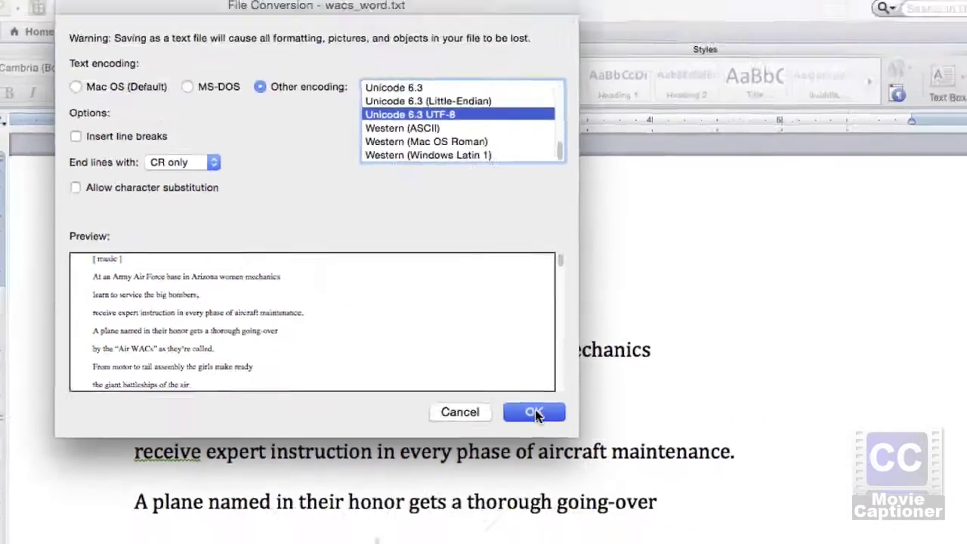
click(791, 425)
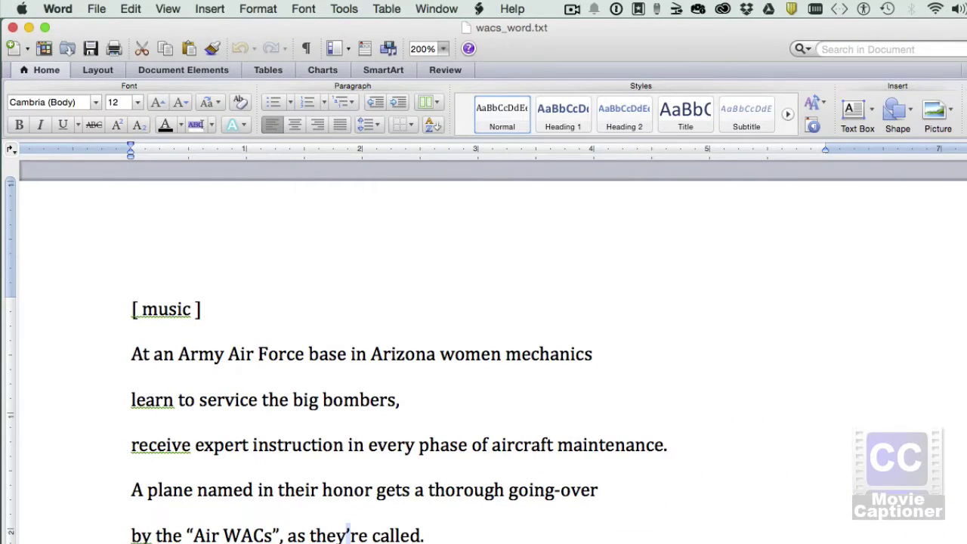
Step: Import wacs_word.txt again as Text in Line Form and check the 'Air WACs' caption in row 6
key(super+Tab)
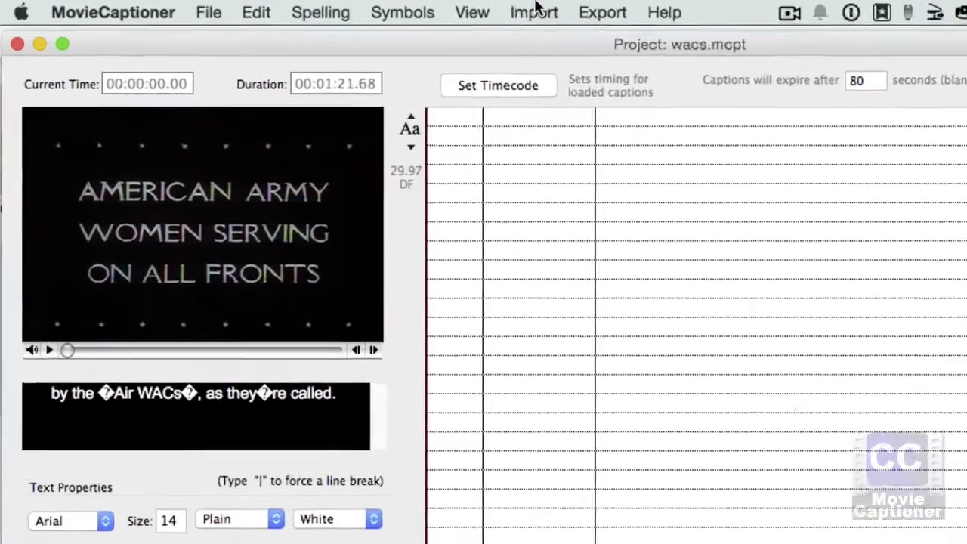
click(389, 9)
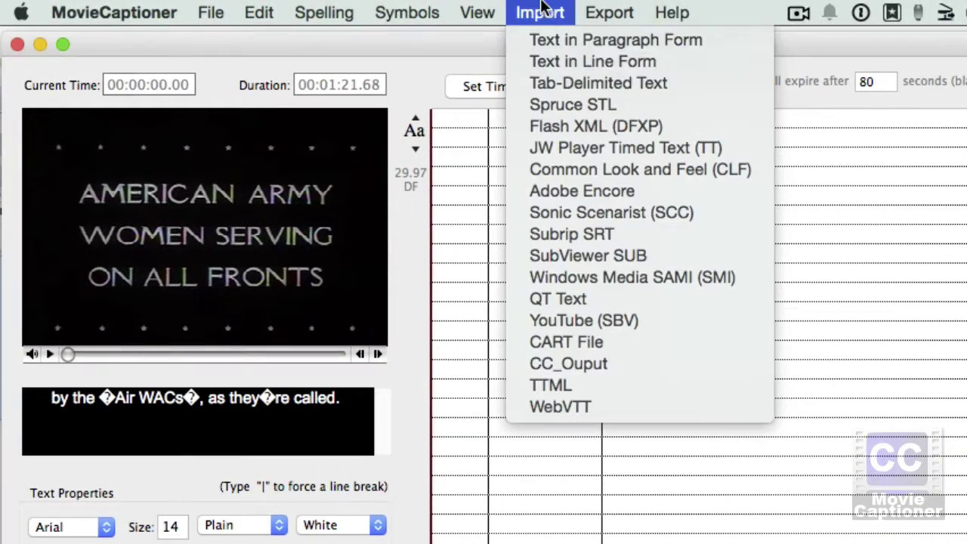
click(554, 61)
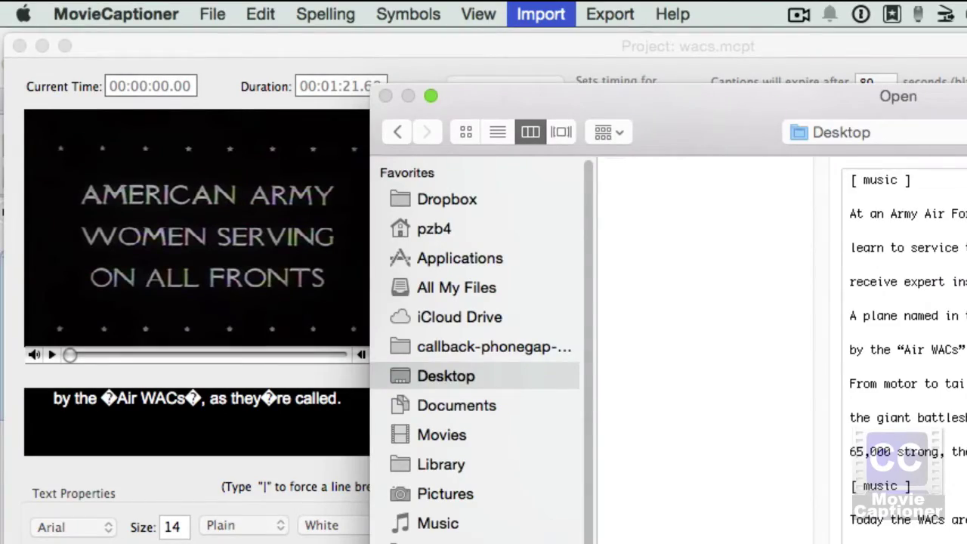
key(Return)
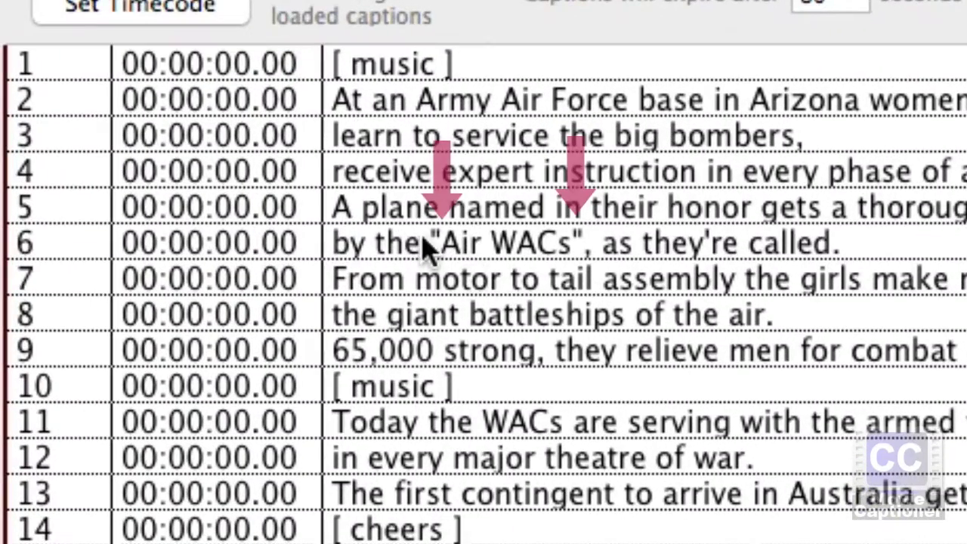
click(660, 218)
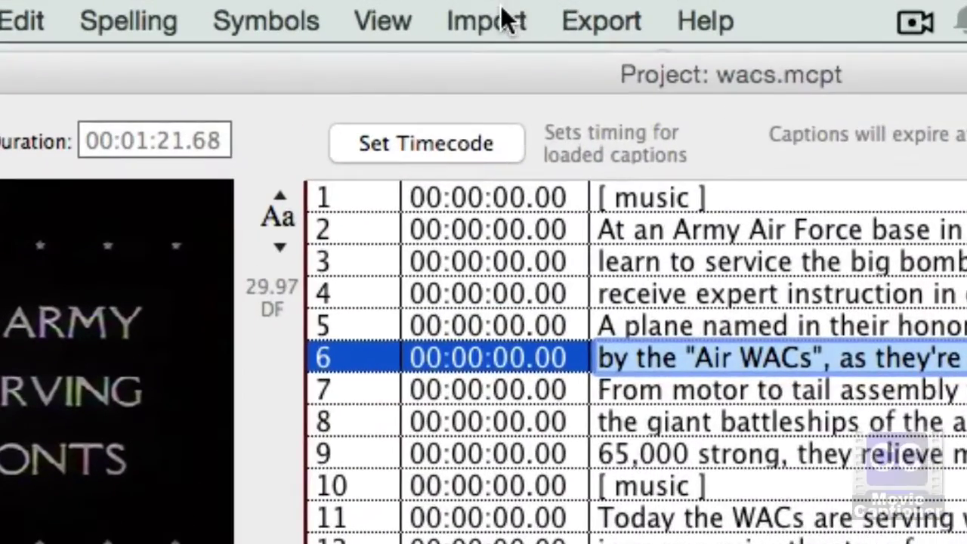
click(498, 12)
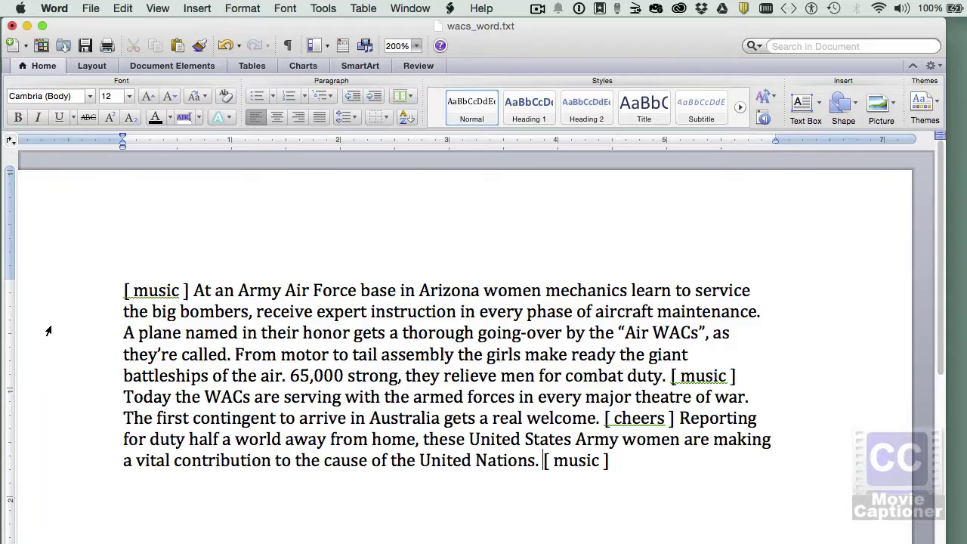
Step: Save the paragraph transcript as wacs_para.txt with Unicode 6.3 UTF-8 encoding
click(47, 332)
click(65, 286)
click(257, 292)
click(90, 9)
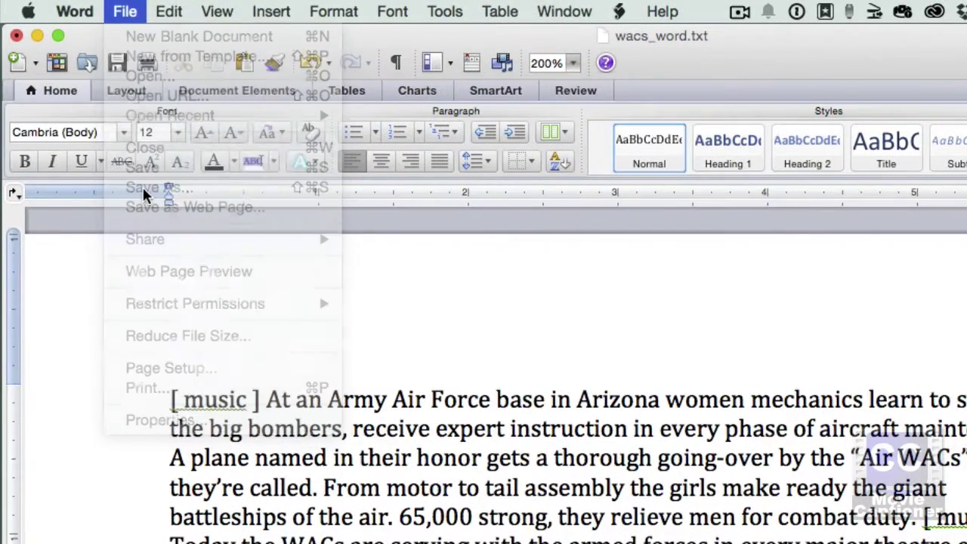
text(para)
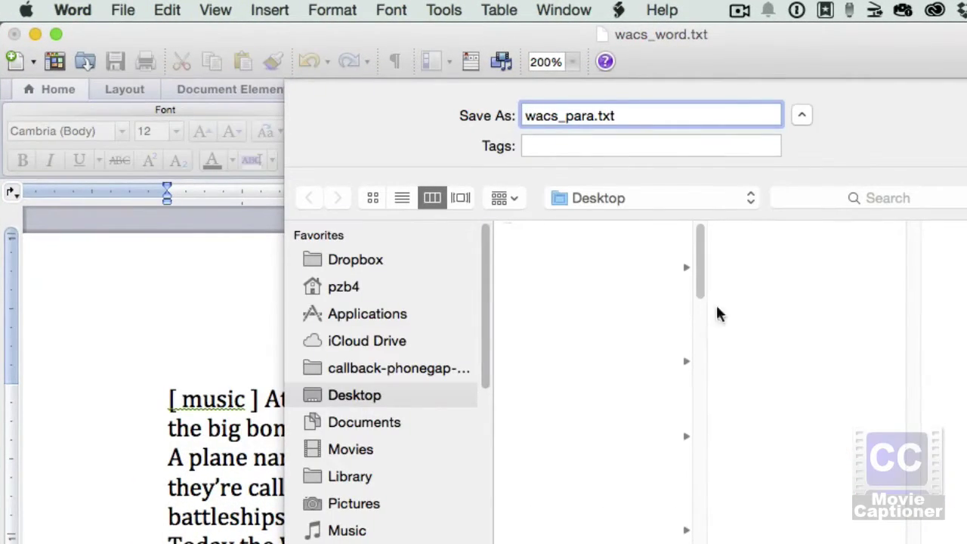
key(Return)
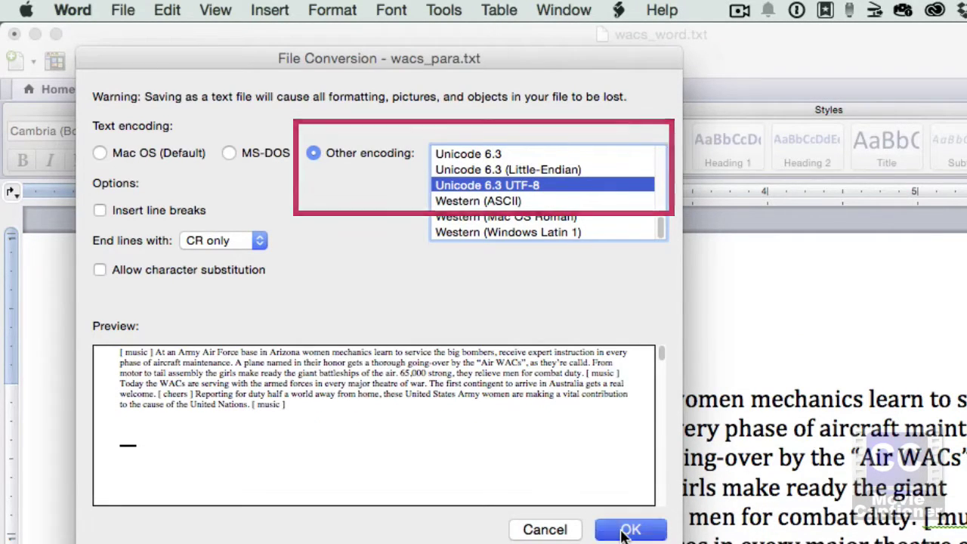
click(624, 532)
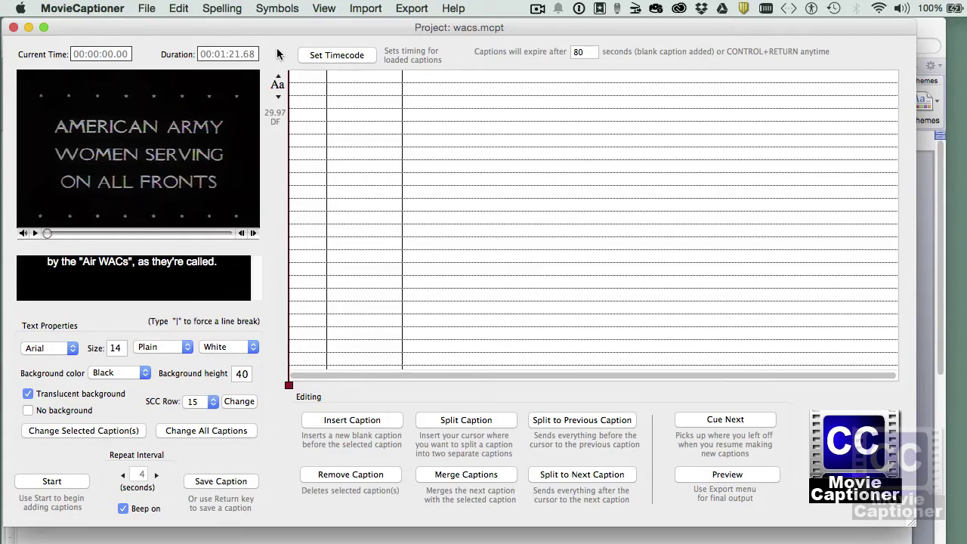
Step: Change Maximum characters per caption from 90 to 60 in Preferences and save
key(super+comma)
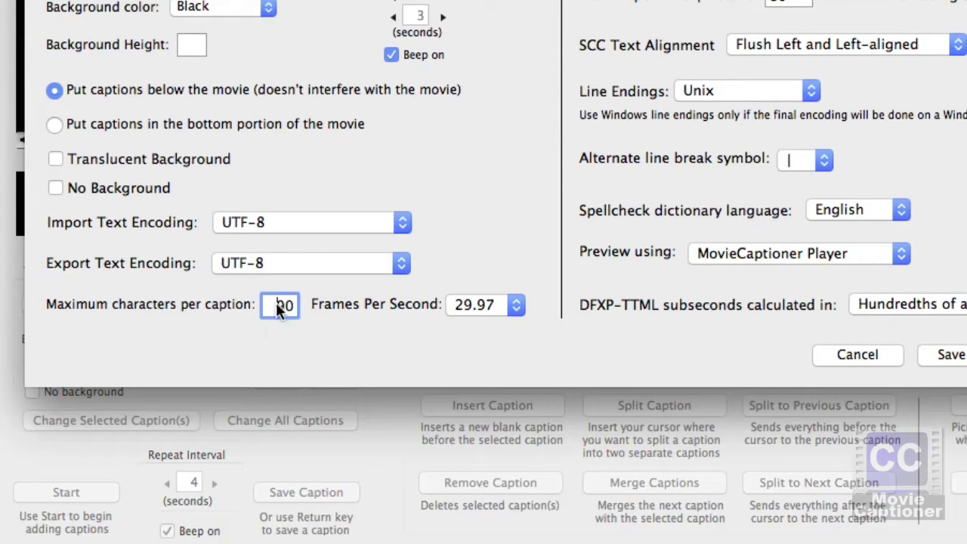
text(6)
click(590, 280)
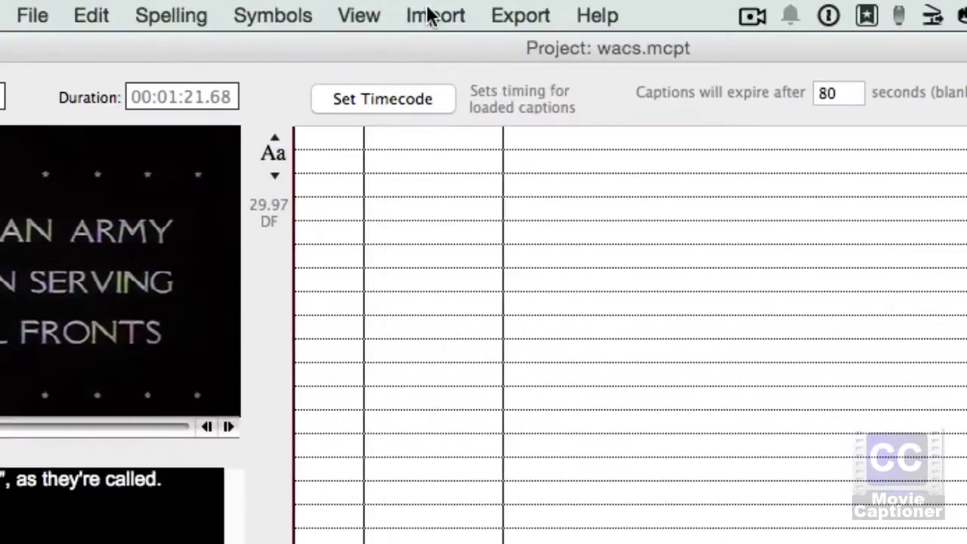
Step: Import wacs_para.txt from the Desktop as Text in Paragraph Form, producing 16 captions
click(429, 15)
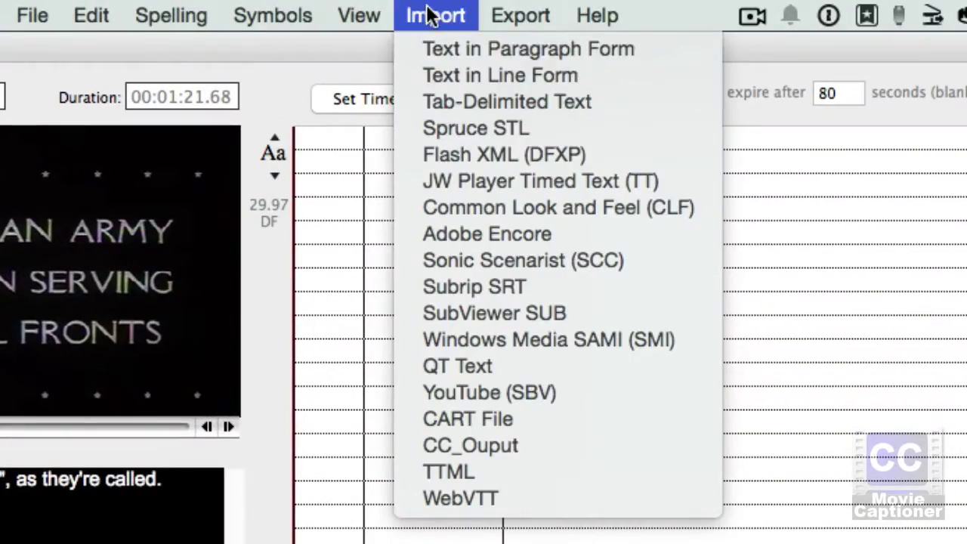
click(431, 47)
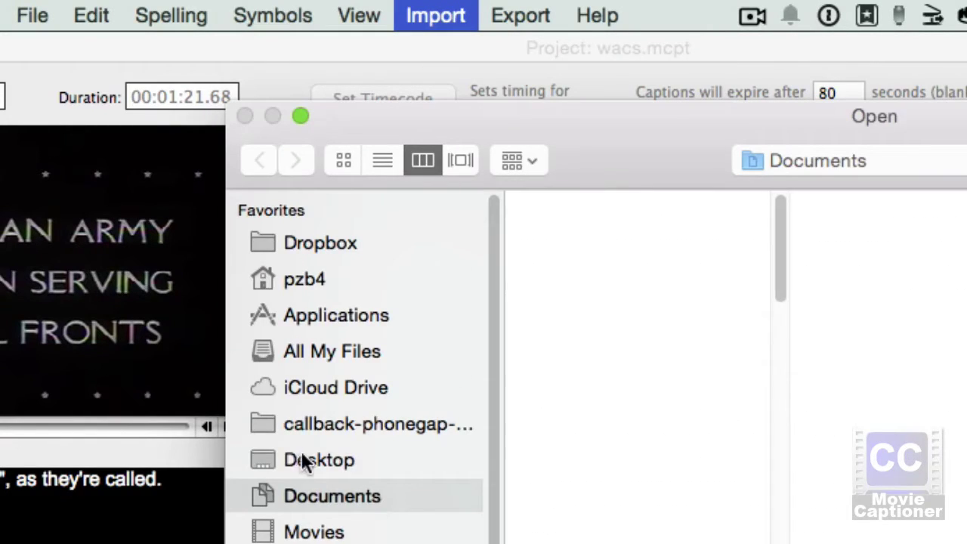
click(311, 461)
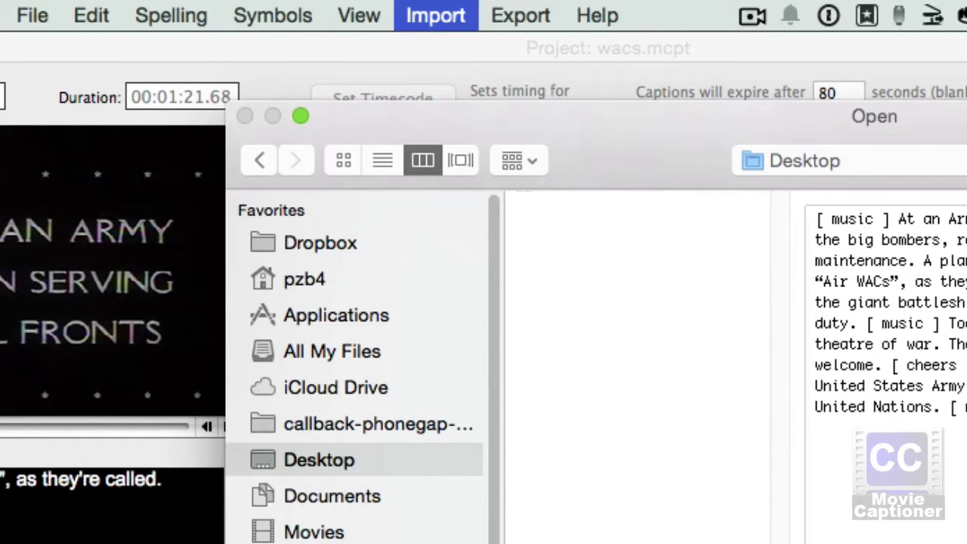
key(Return)
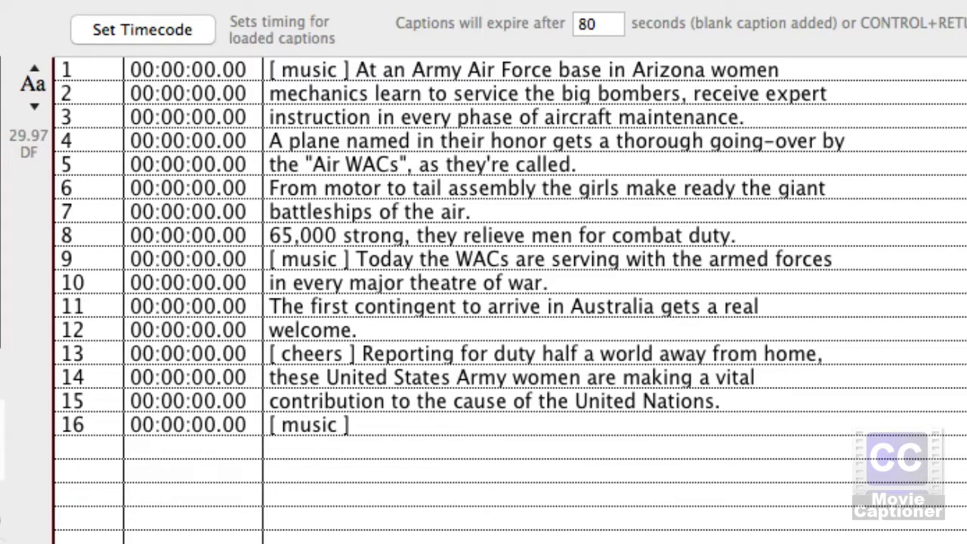
Step: Merge the short 'welcome.' caption in row 12 into caption 11, leaving 15 captions
click(268, 332)
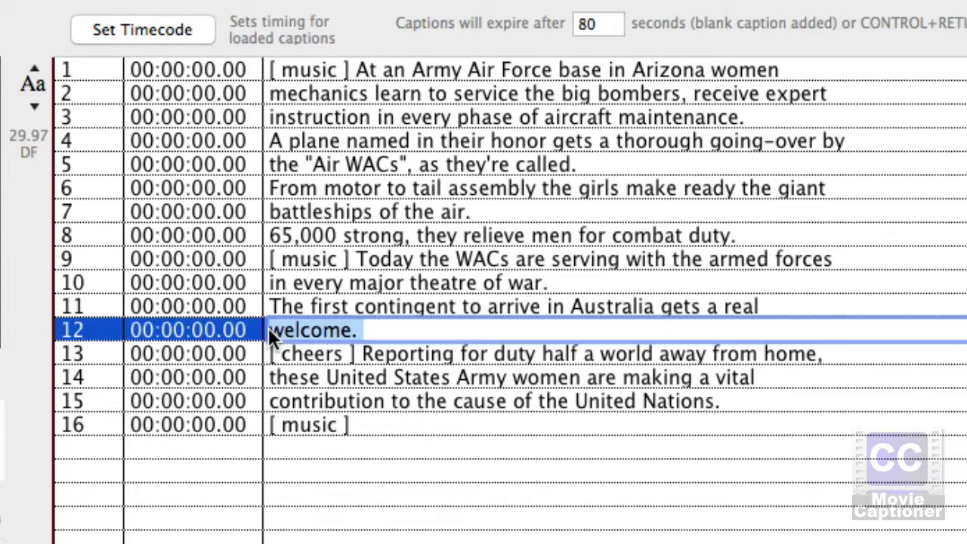
click(112, 332)
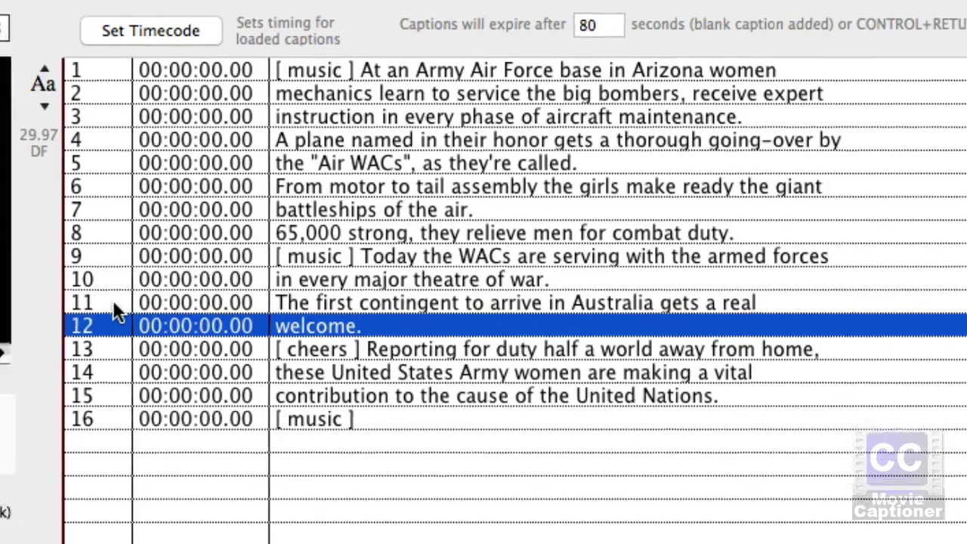
click(106, 306)
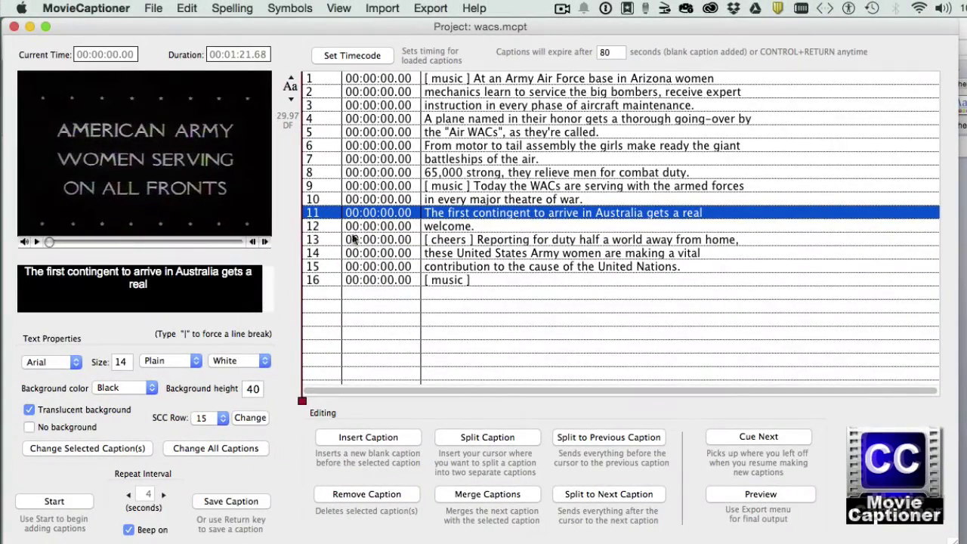
click(479, 495)
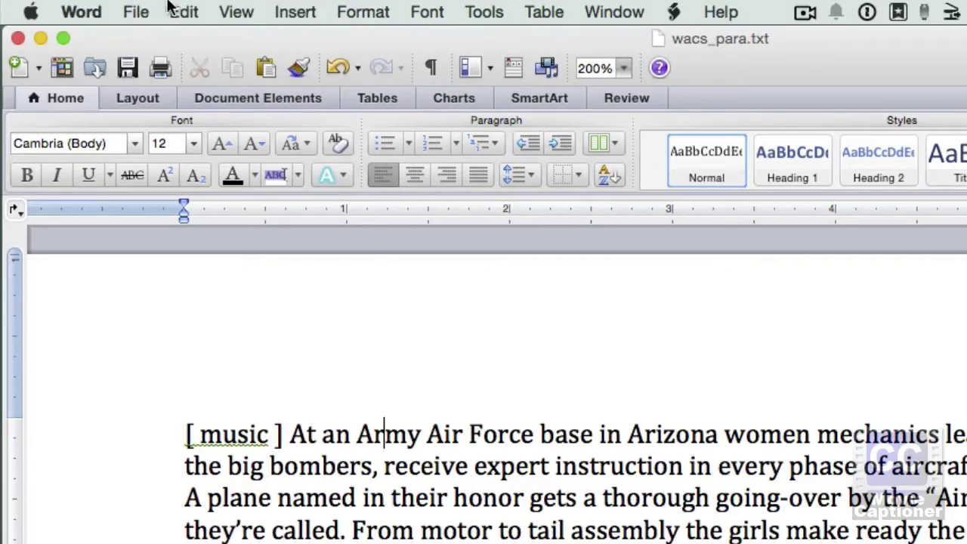
Step: Return to Word and open Save As for the transcript, prefilled as wacs_para.txt
click(142, 11)
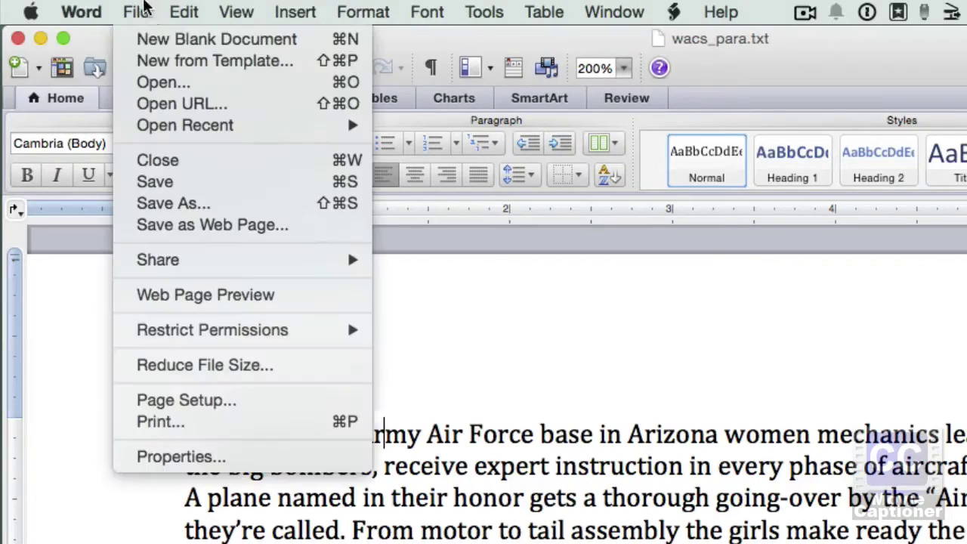
click(142, 208)
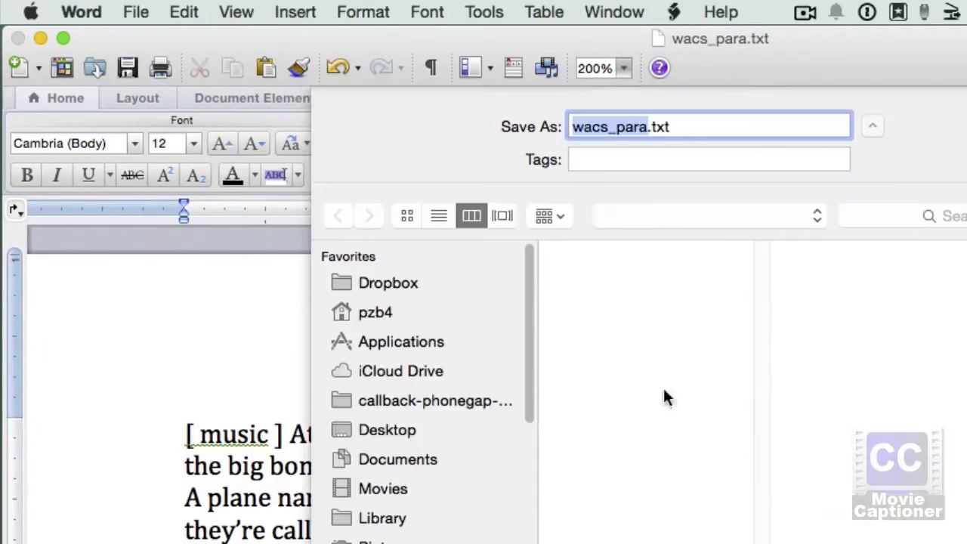